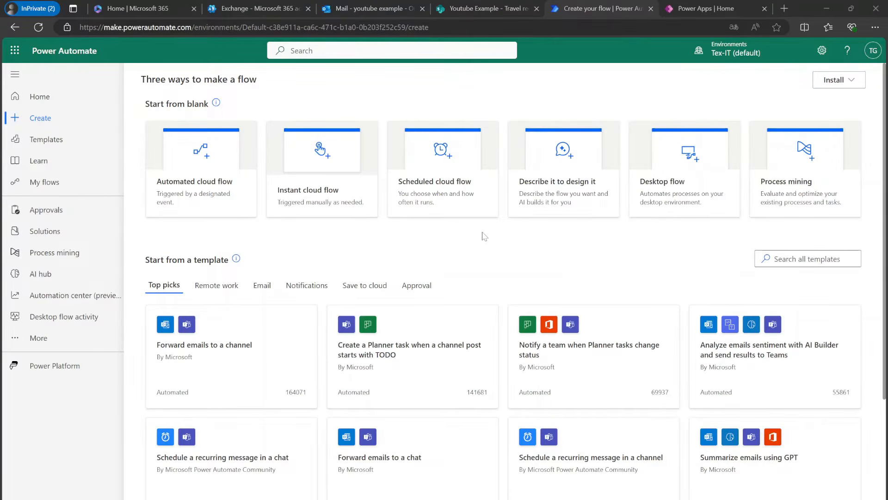
- Create an automated cloud flow 'Youtube Example Approval' with the SharePoint 'When an item is created' trigger
left_click(214, 201)
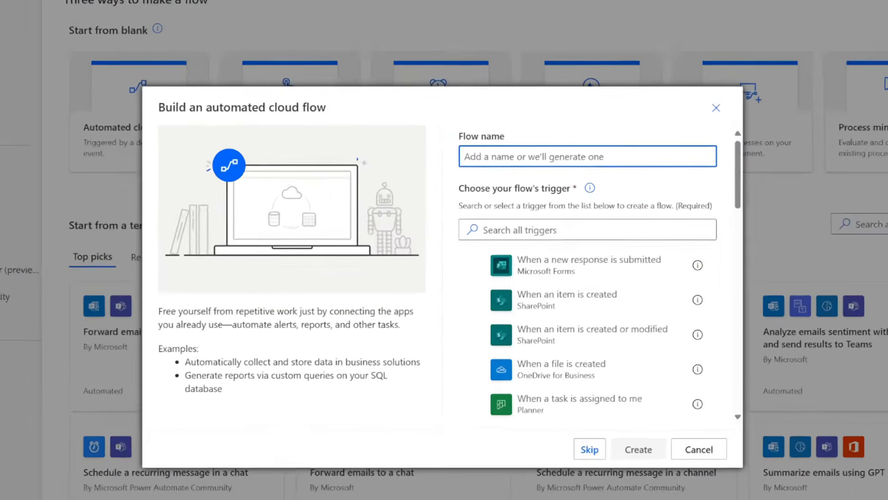
type("Youtube E")
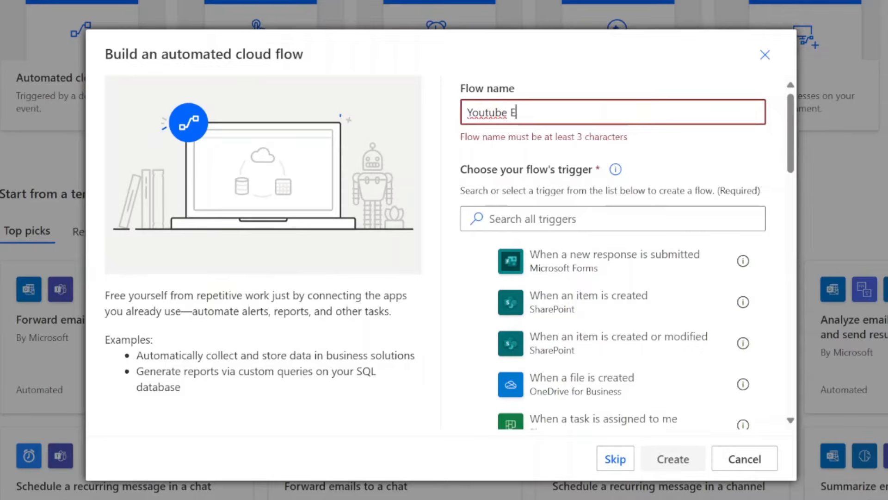
type("xample Approval")
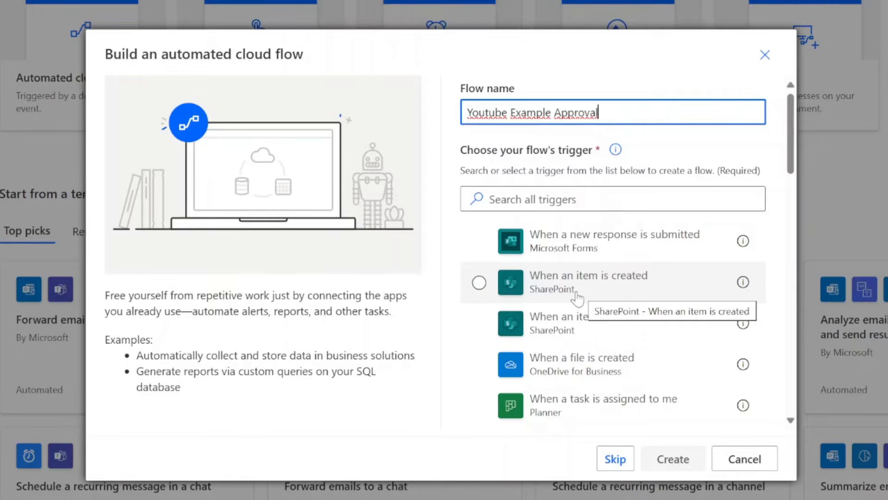
left_click(549, 290)
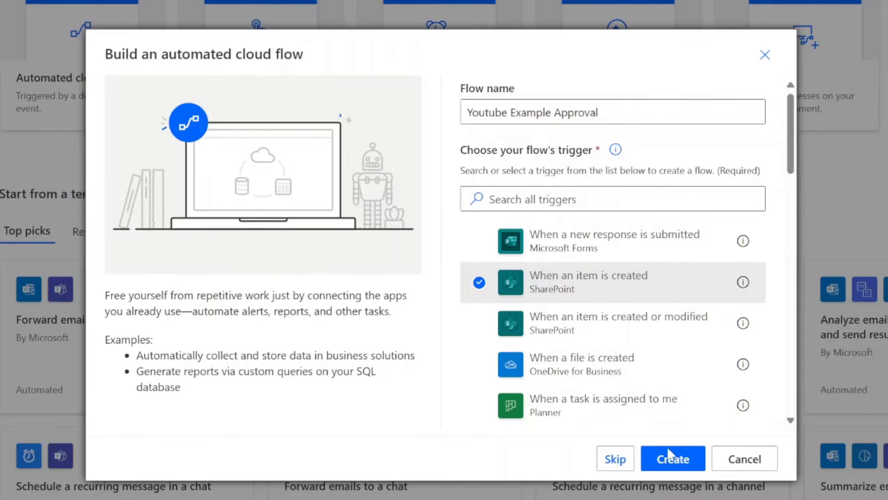
left_click(669, 460)
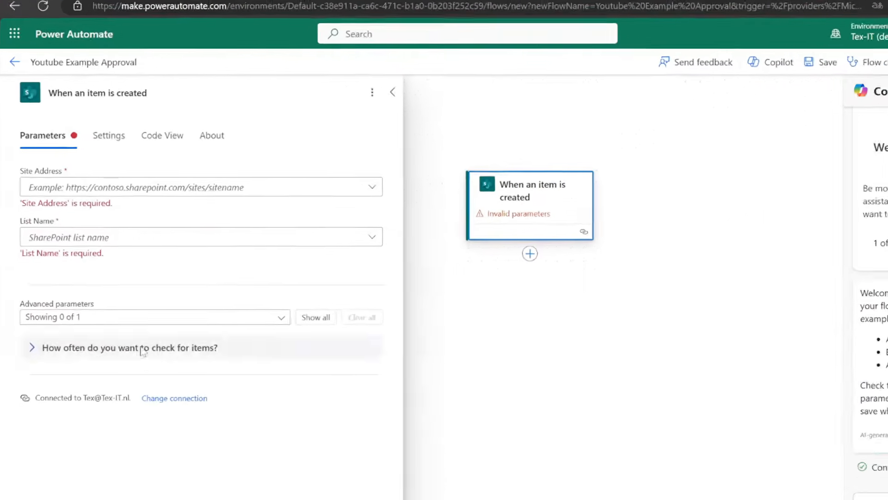
- Keep the existing SharePoint connection and point the trigger at the Youtube Example site's Travel requests list
left_click(193, 438)
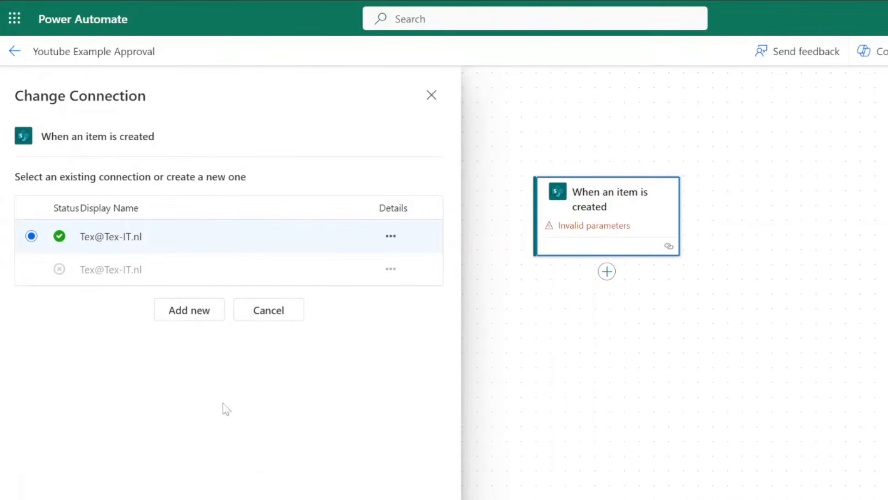
left_click(111, 247)
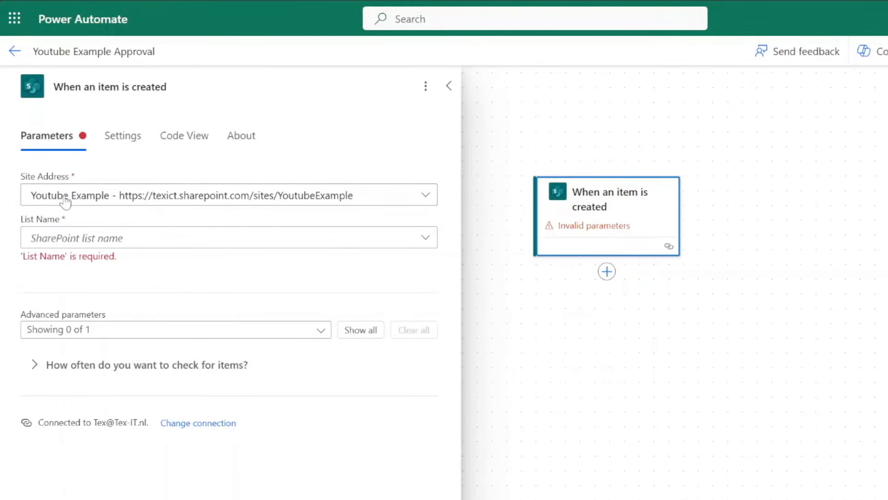
left_click(77, 239)
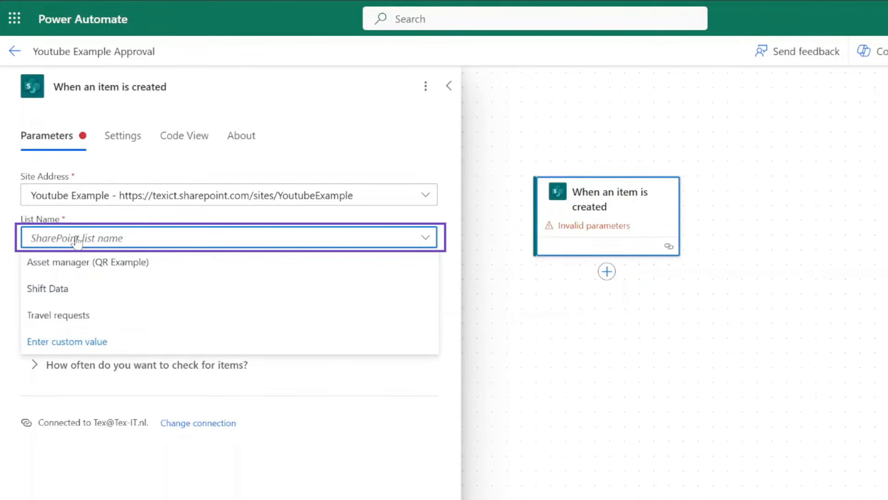
left_click(75, 317)
left_click(150, 280)
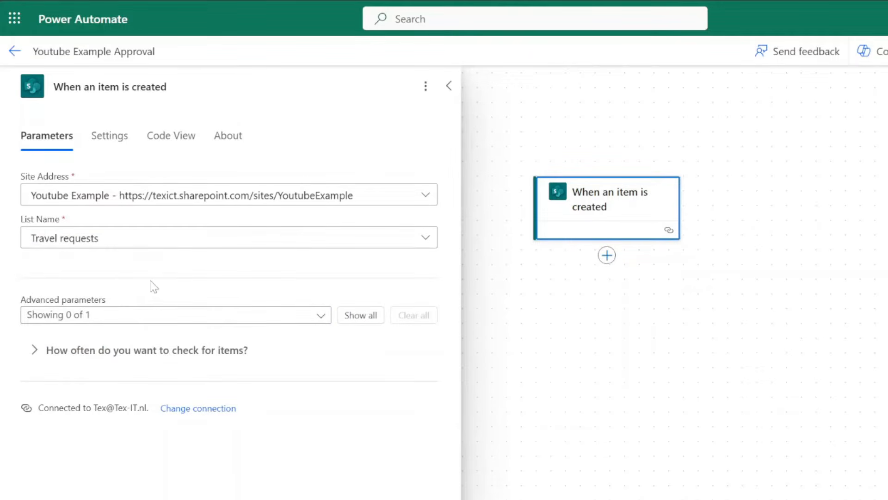
left_click(876, 274)
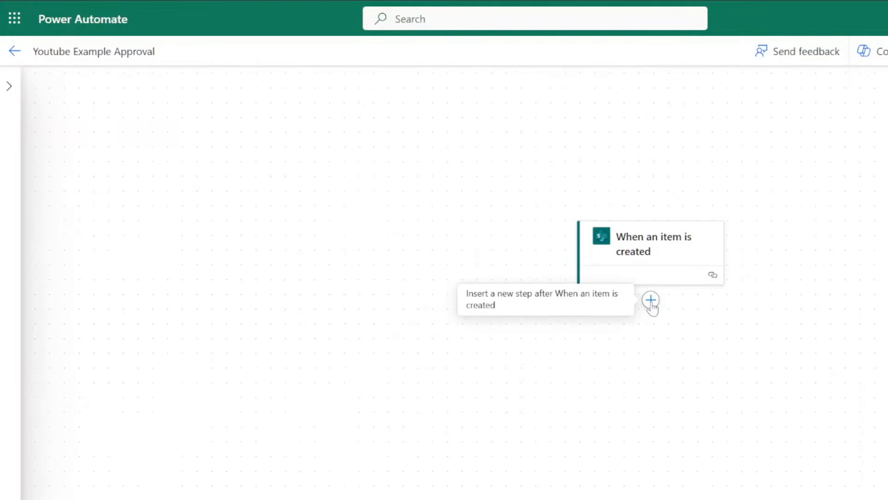
- Insert an Approvals 'Start and wait for an approval' action directly below the SharePoint trigger
left_click(650, 299)
left_click(680, 301)
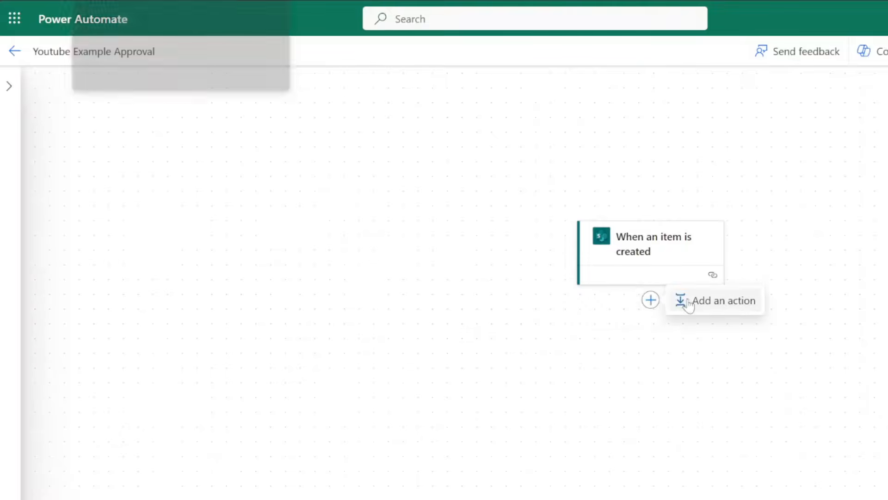
left_click(268, 16)
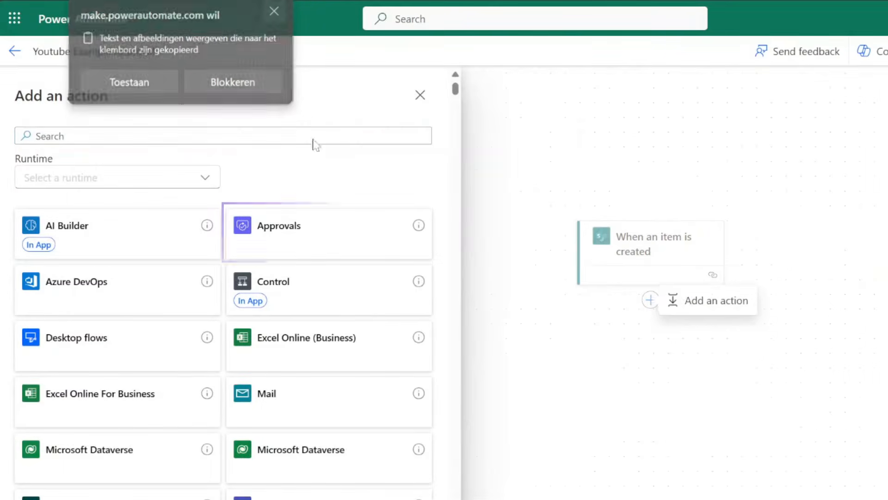
left_click(307, 237)
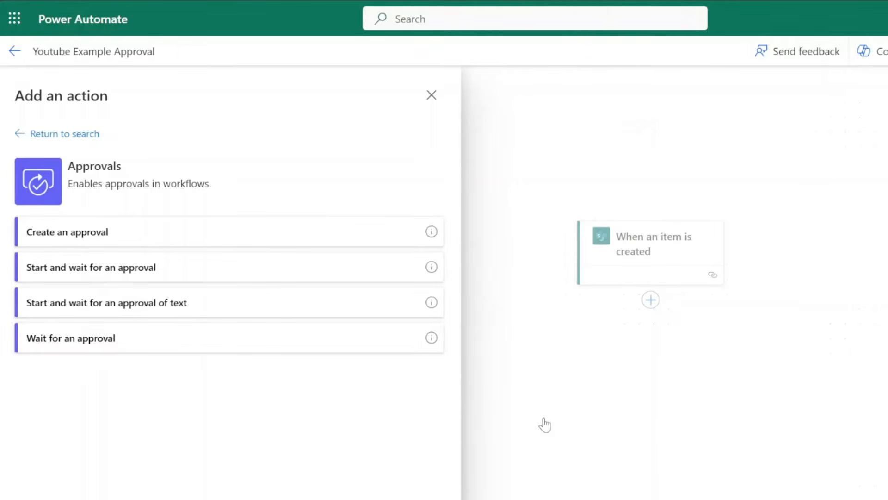
left_click(84, 276)
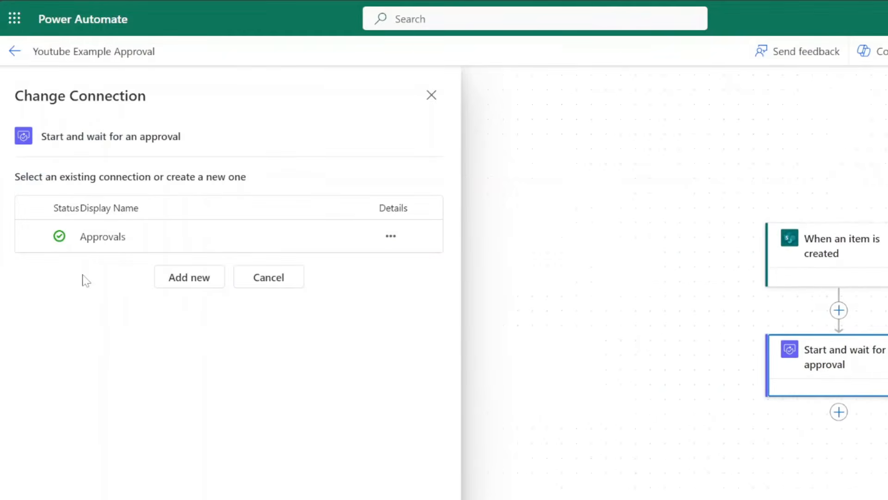
left_click(241, 199)
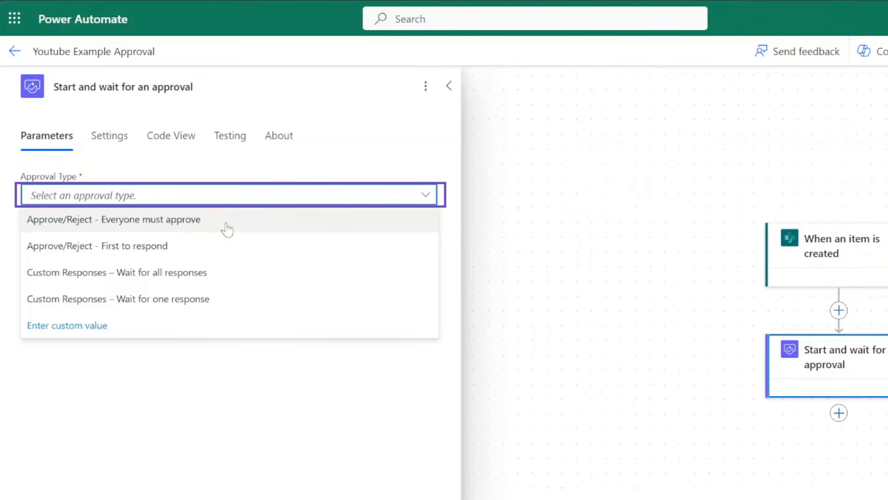
- Set approval type 'Approve/Reject - Everyone must approve' and title to the item's Title plus ' (static data)'
left_click(195, 221)
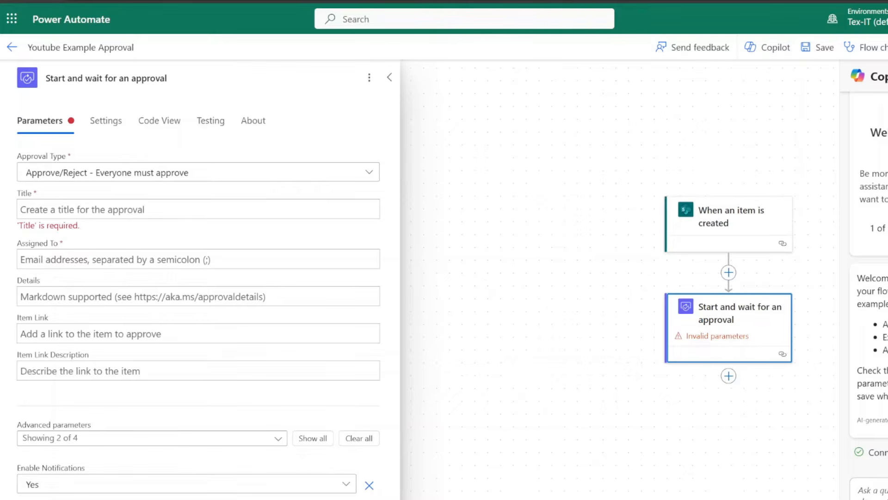
left_click(139, 209)
left_click(380, 198)
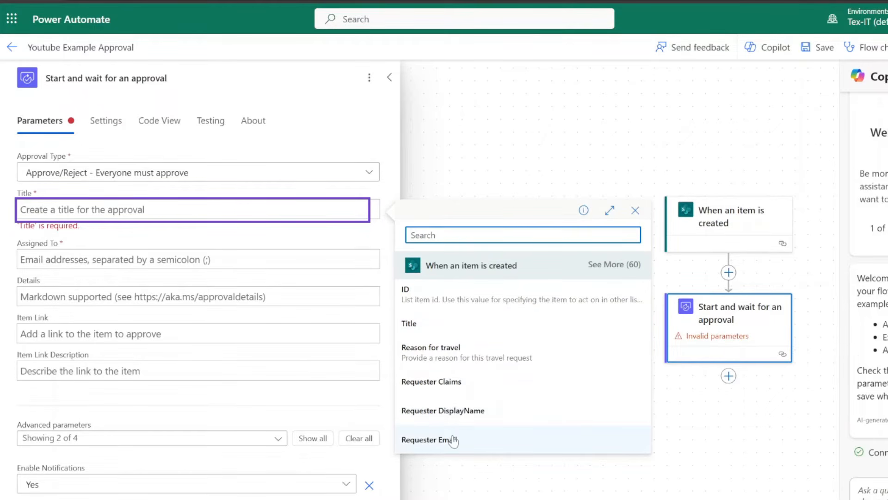
left_click(436, 328)
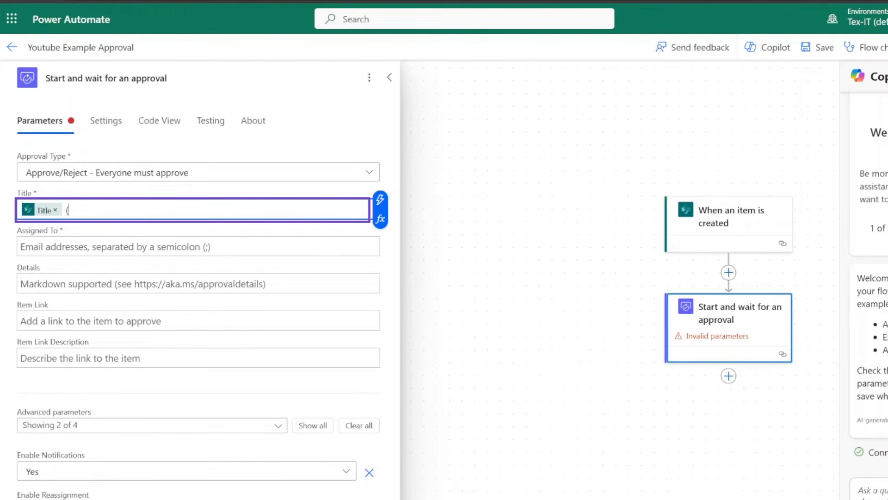
type("(static data)")
- Replace the typed address in Assigned To with the dynamic Requester Email value
left_click(105, 246)
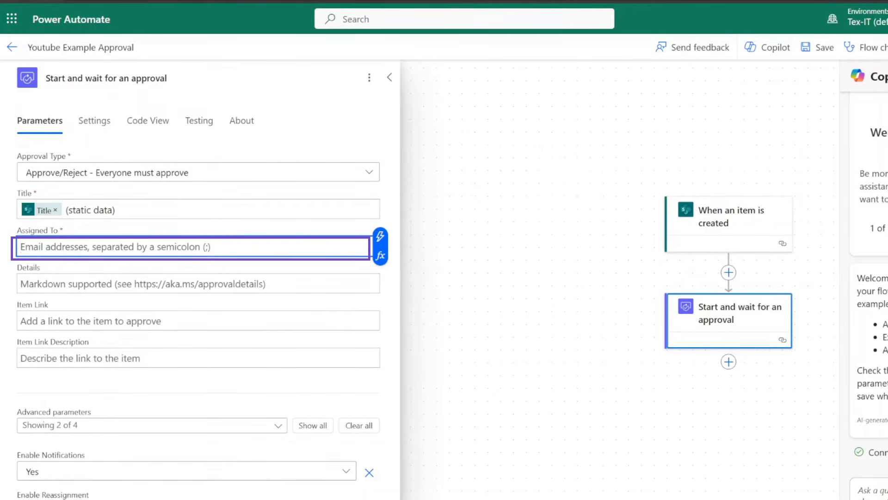
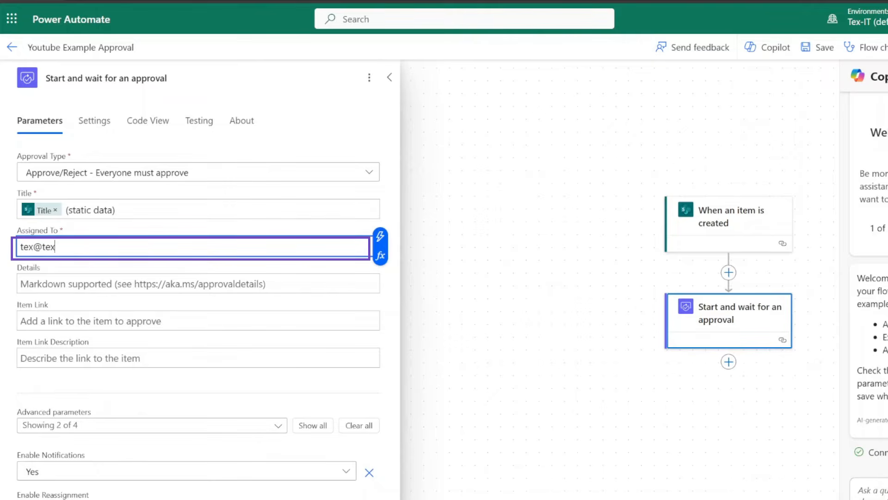
key("ctrl+a")
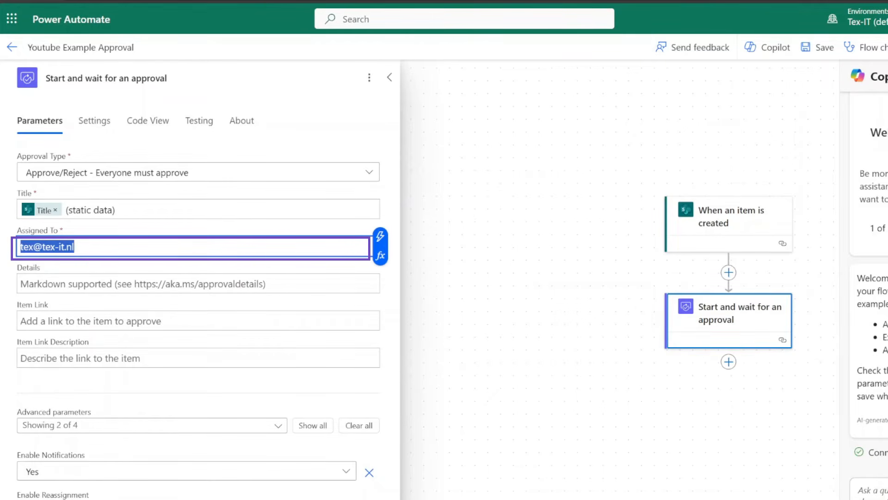
key("BackSpace")
left_click(380, 236)
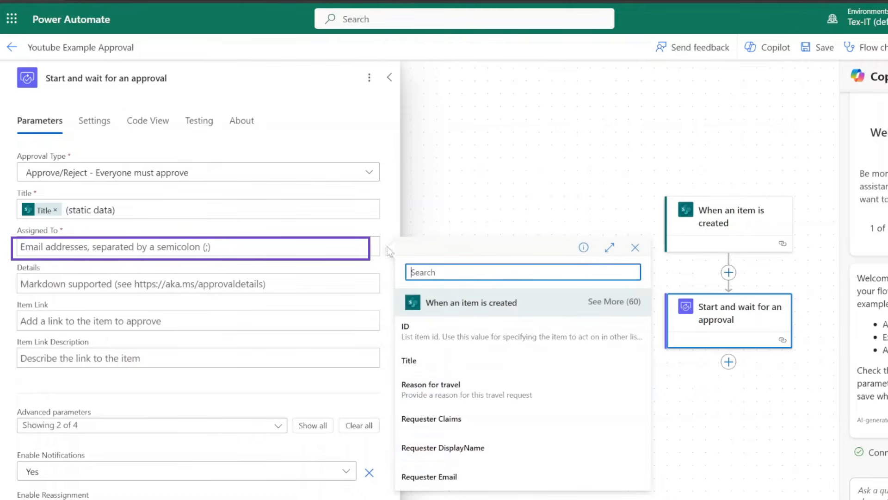
left_click(458, 476)
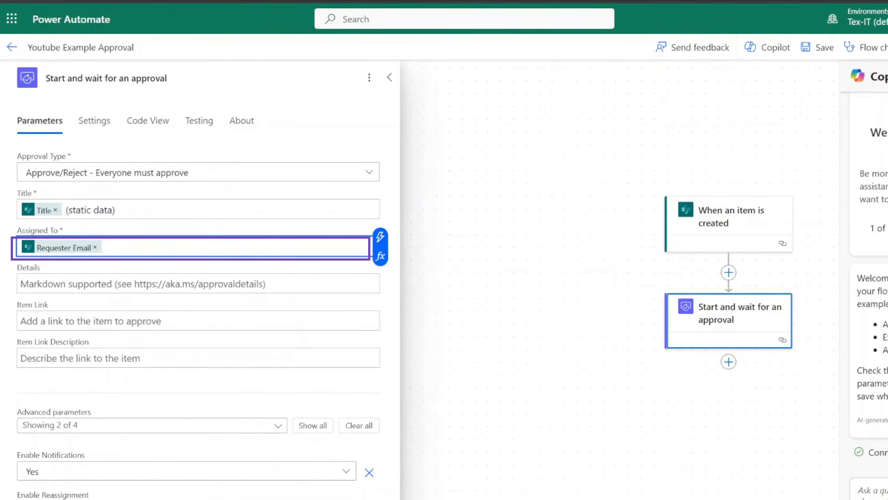
left_click(202, 302)
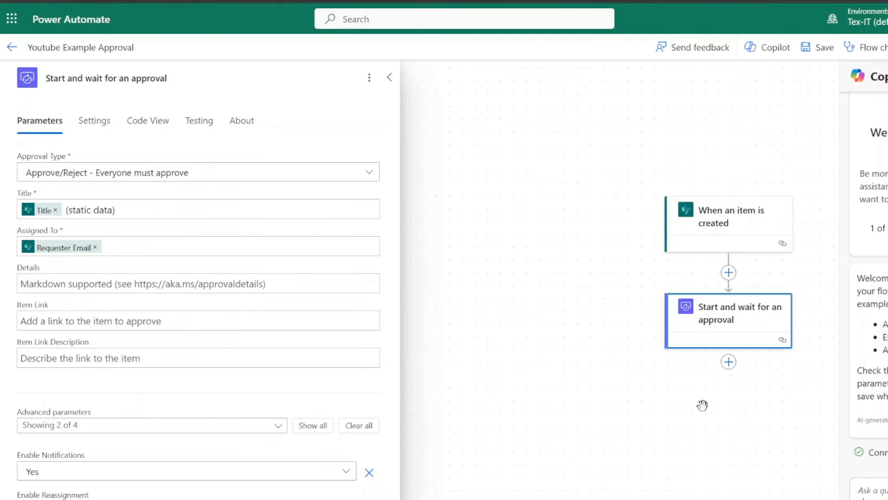
- Insert a Control > Condition step below the approval and open its parameters
left_click(729, 362)
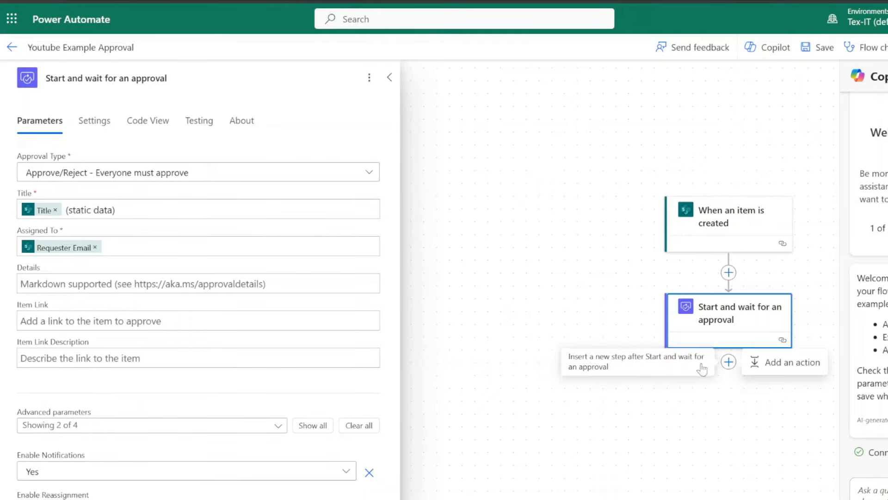
left_click(791, 361)
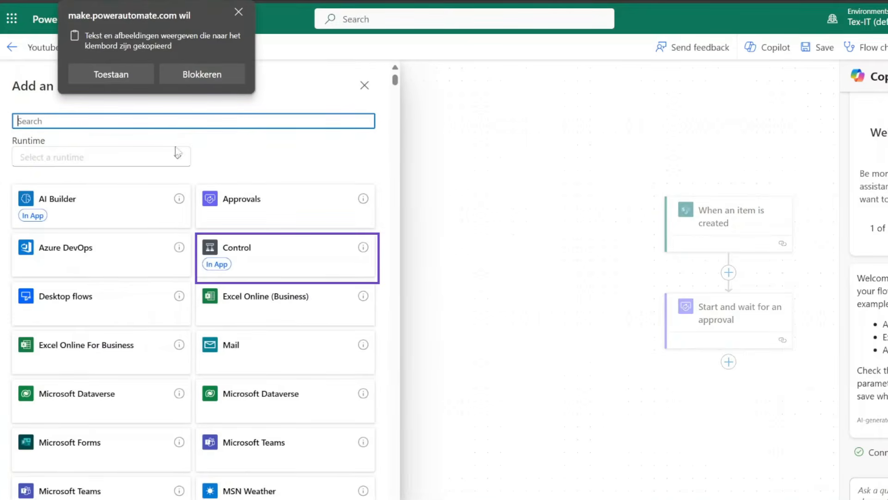
left_click(246, 259)
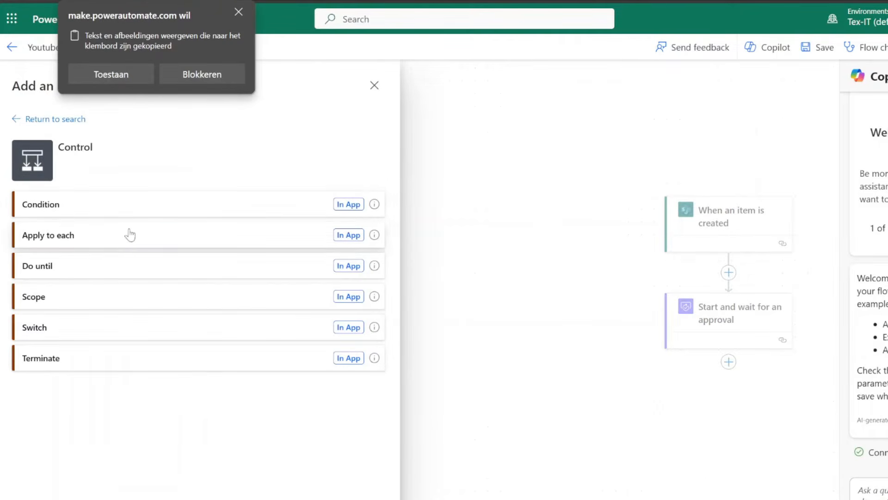
left_click(107, 211)
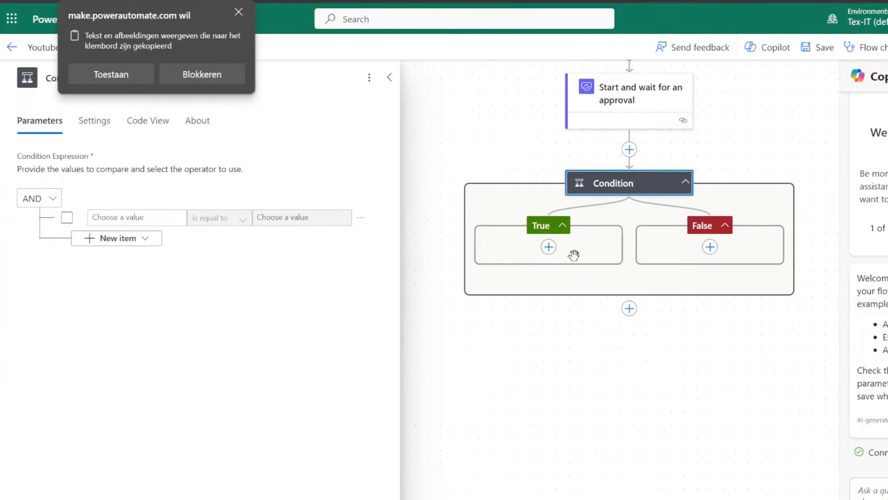
left_click(573, 254)
left_click(615, 187)
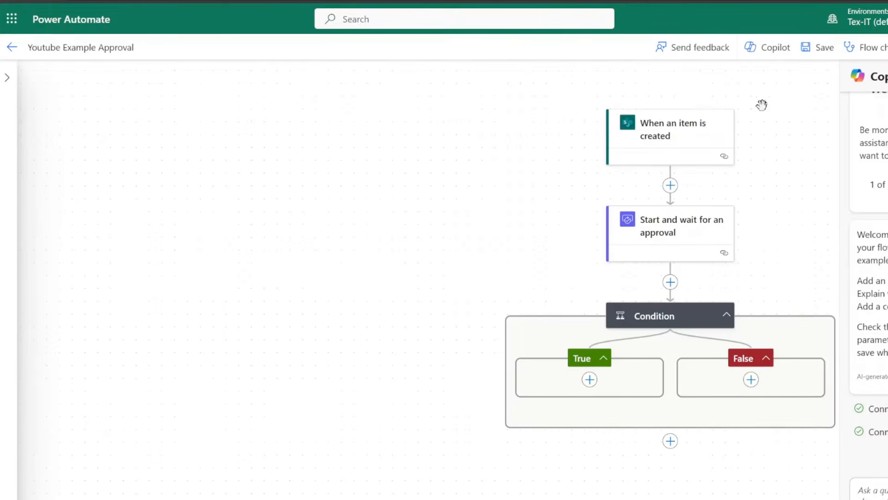
left_click(680, 320)
- Set the condition to compare the approval's dynamic Outcome as equal to 'Approve'
left_click(134, 217)
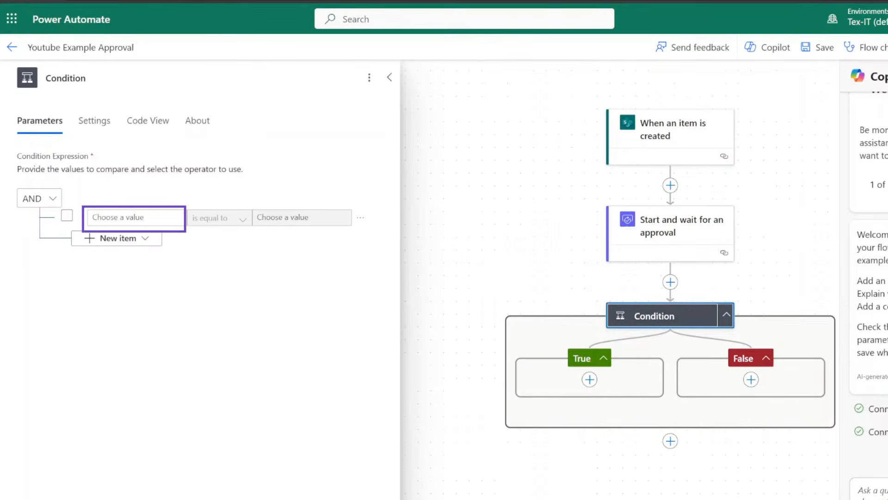
left_click(80, 210)
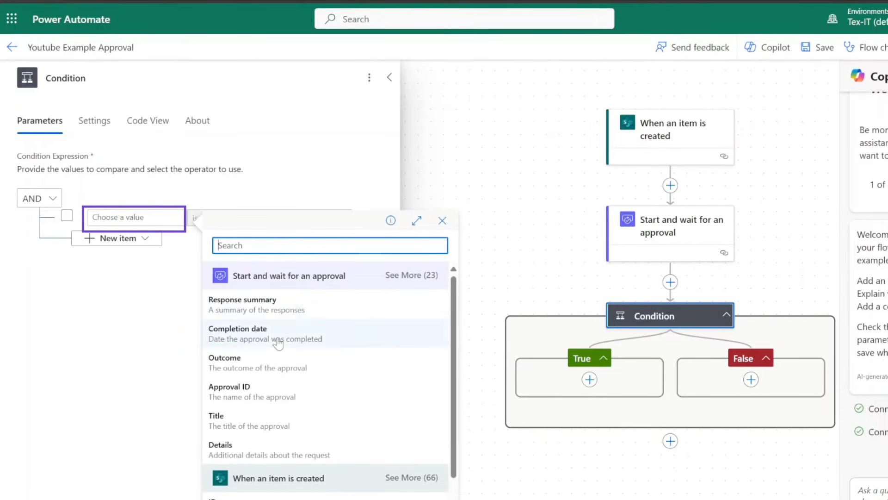
left_click(259, 363)
left_click(282, 219)
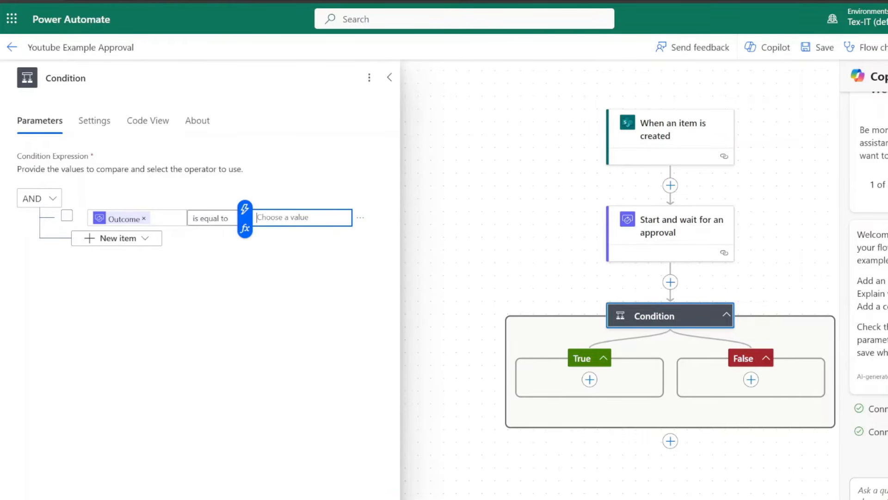
type("A")
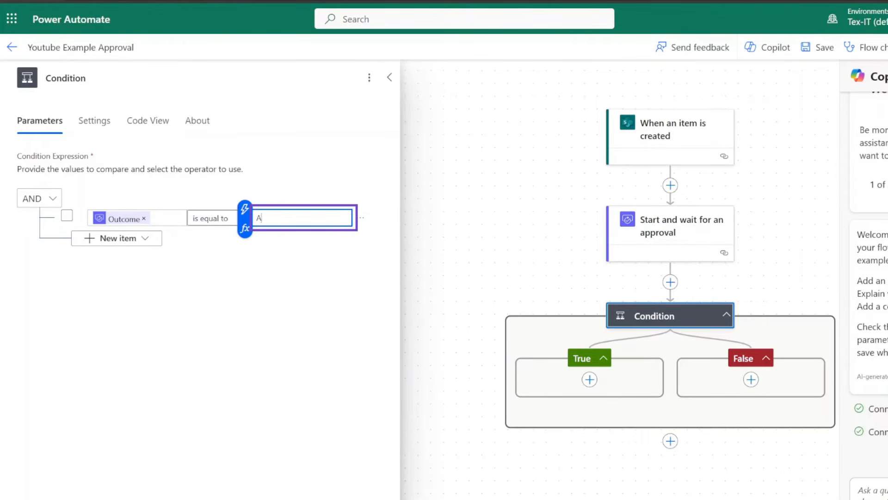
type("pprove")
left_click(284, 247)
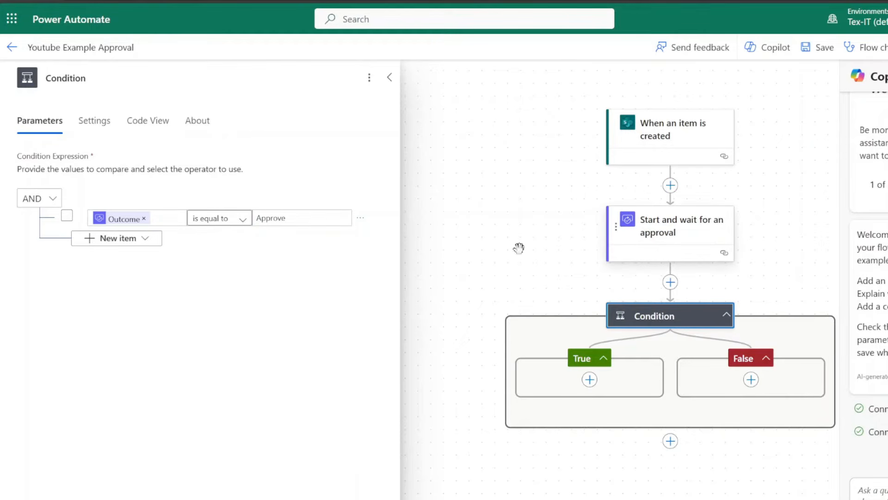
- Add a SharePoint Update item action in the True branch targeting the site's Travel requests list
left_click(590, 380)
left_click(629, 380)
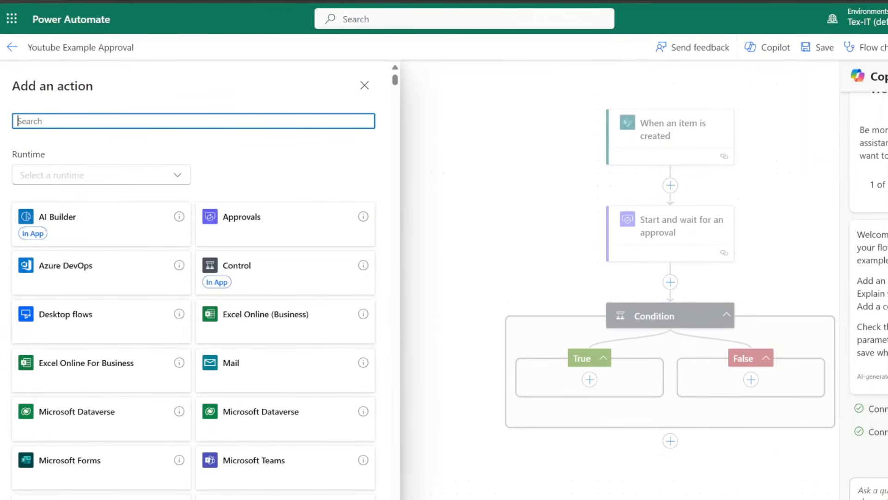
type("update item")
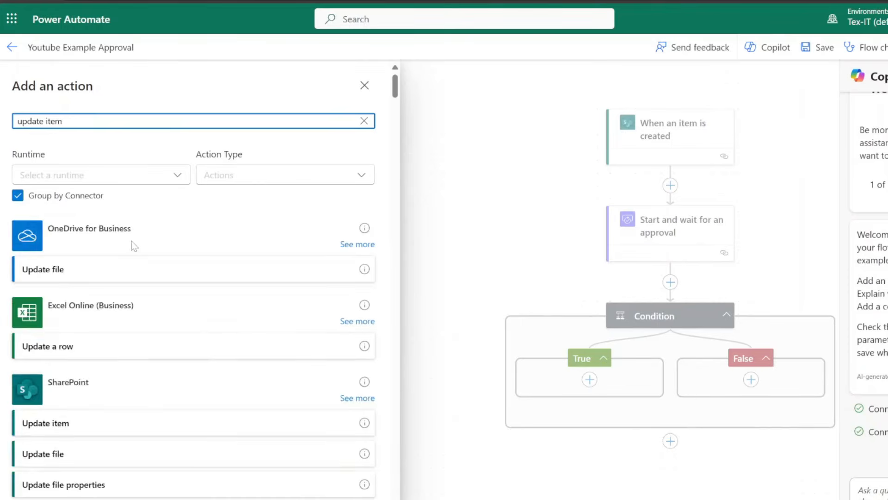
left_click(81, 274)
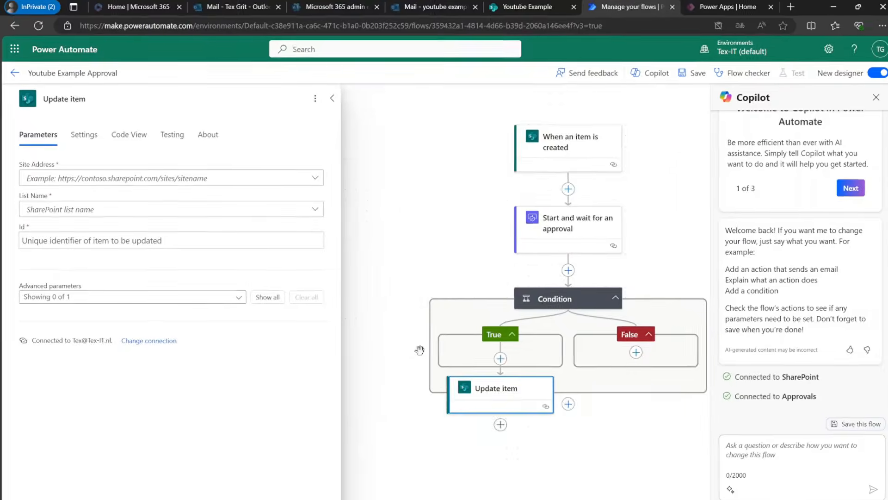
left_click(117, 187)
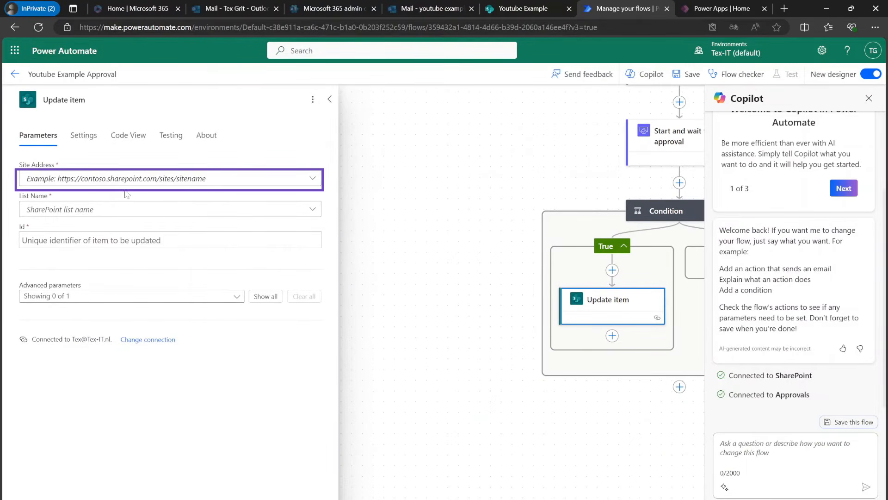
left_click(94, 210)
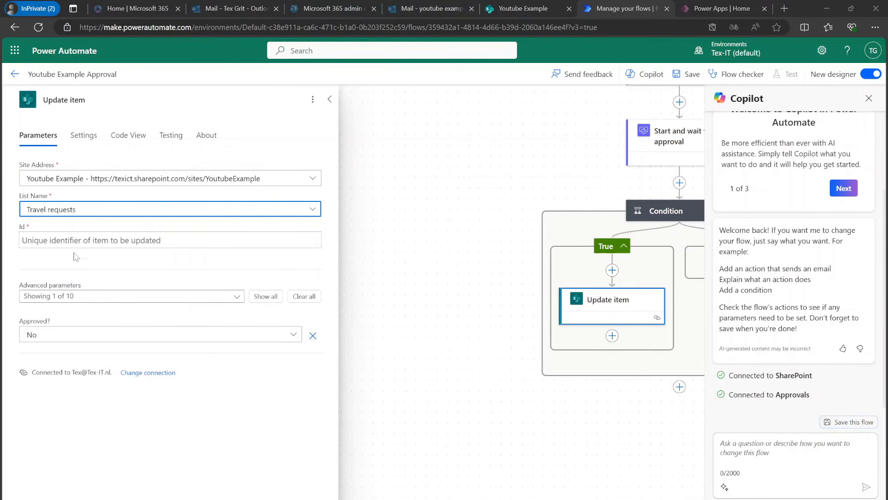
- Set the Update item Id to the trigger's ID and Approved? to Yes
left_click(74, 241)
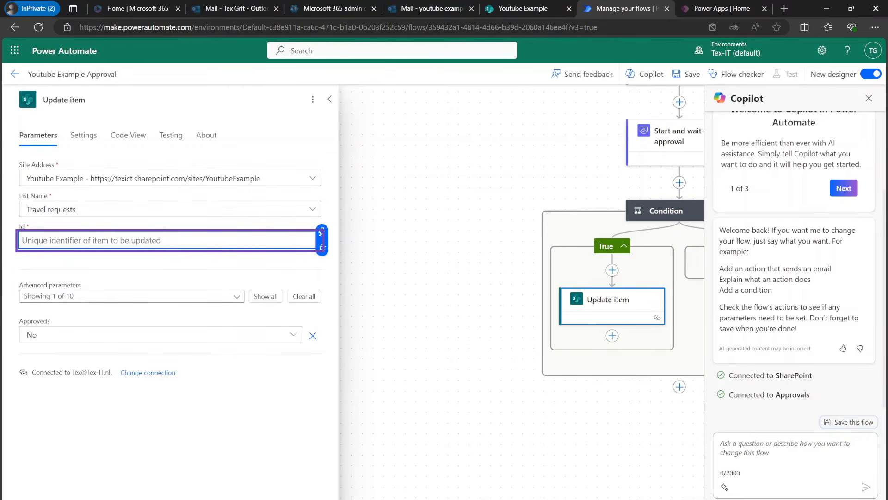
left_click(321, 233)
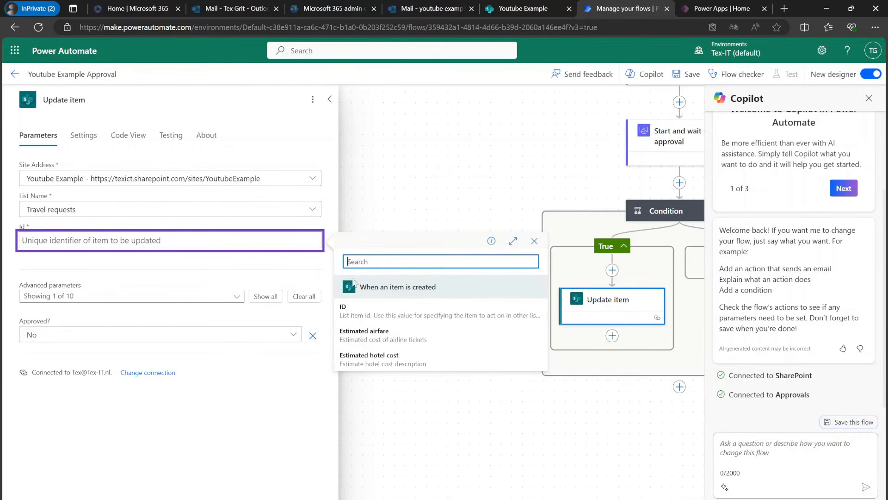
left_click(378, 309)
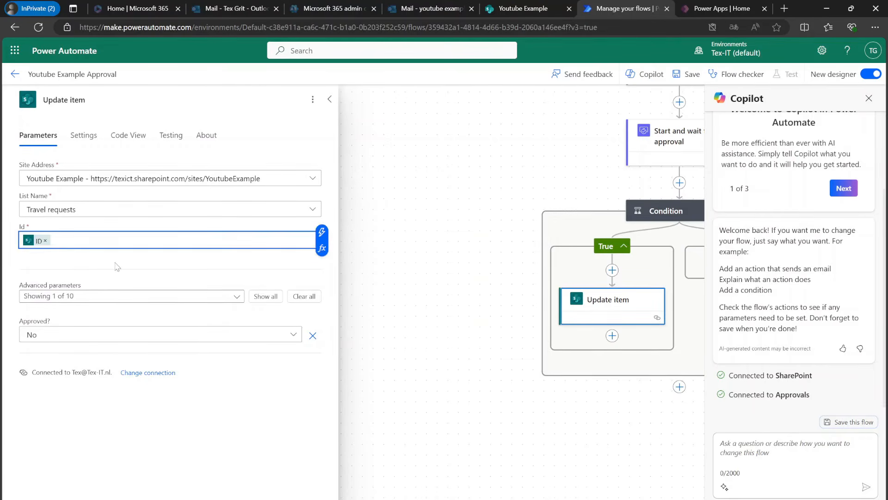
left_click(267, 299)
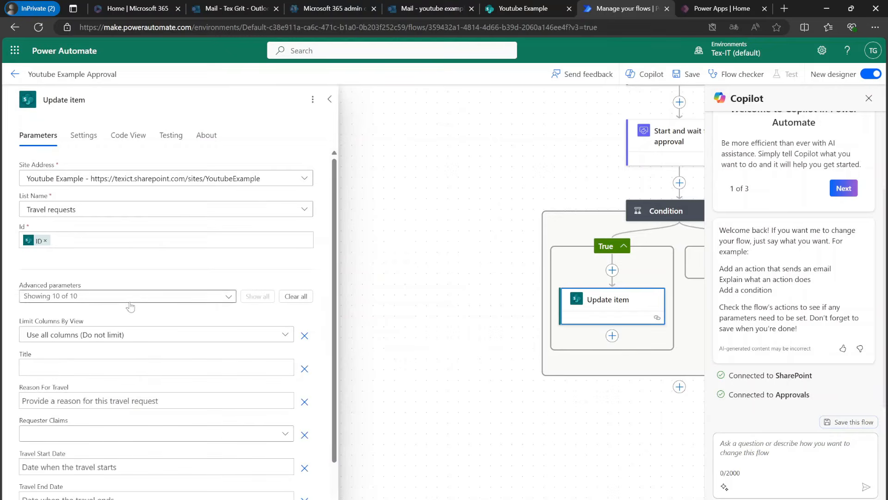
scroll(147, 353, "down", 3)
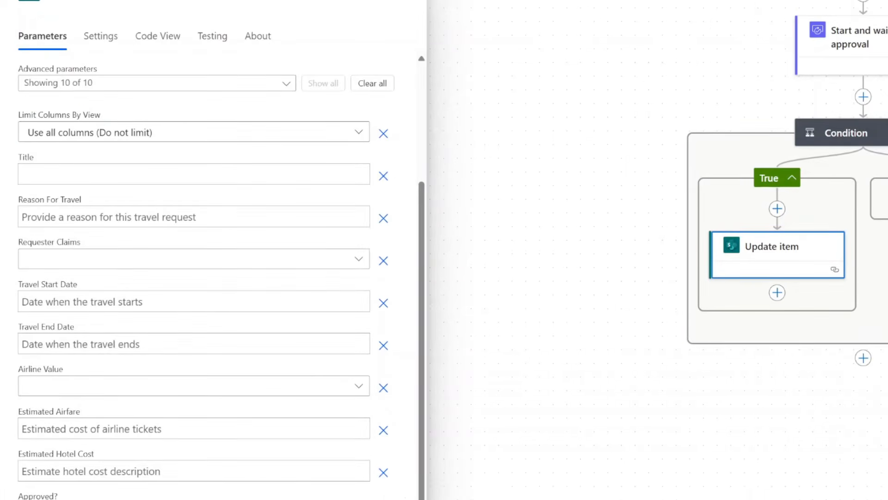
left_click(148, 499)
left_click(65, 469)
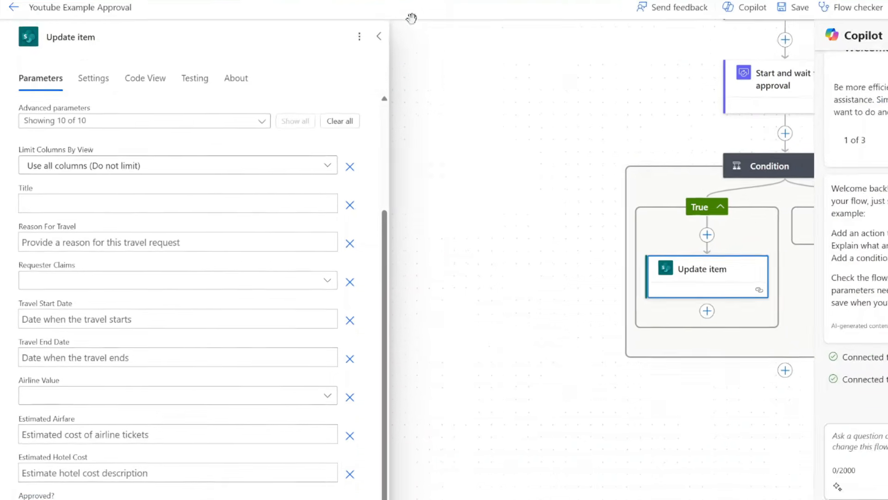
left_click(379, 36)
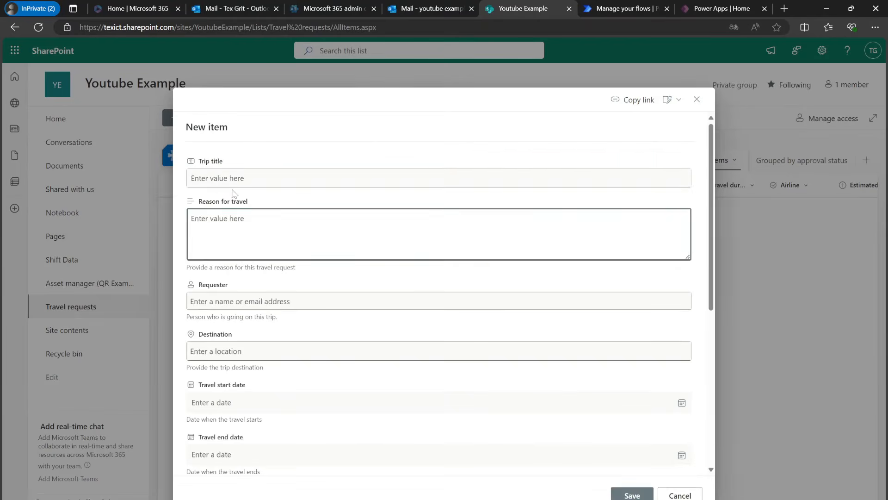
- Save a new Travel requests item titled 'Youtube Example' with the requester chosen from the people picker
left_click(232, 179)
type("Youtube Example")
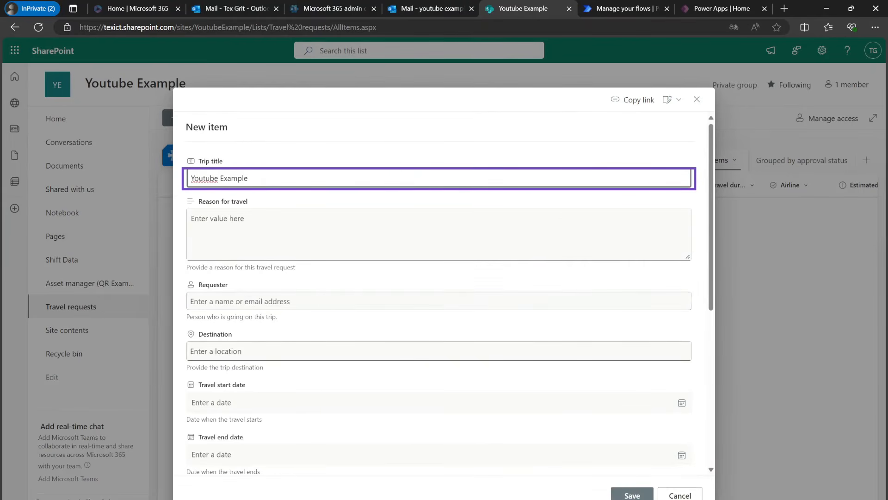
left_click(252, 301)
type("tex")
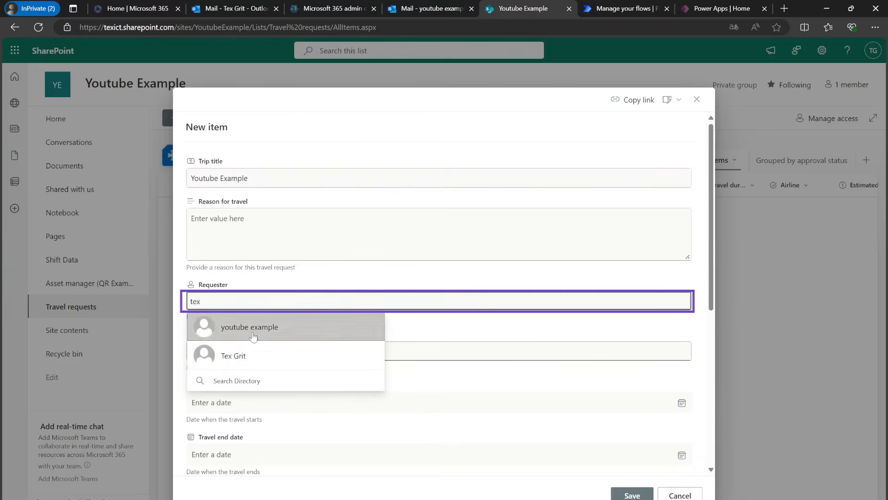
left_click(250, 356)
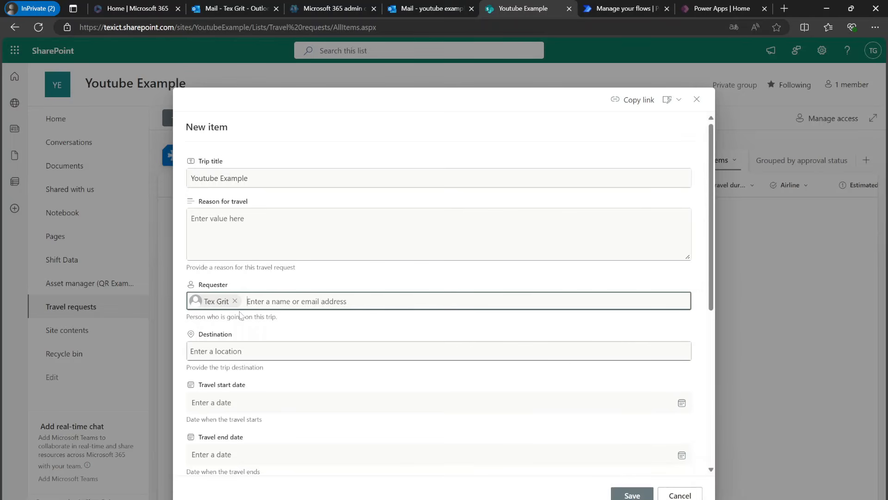
scroll(273, 353, "down", 4)
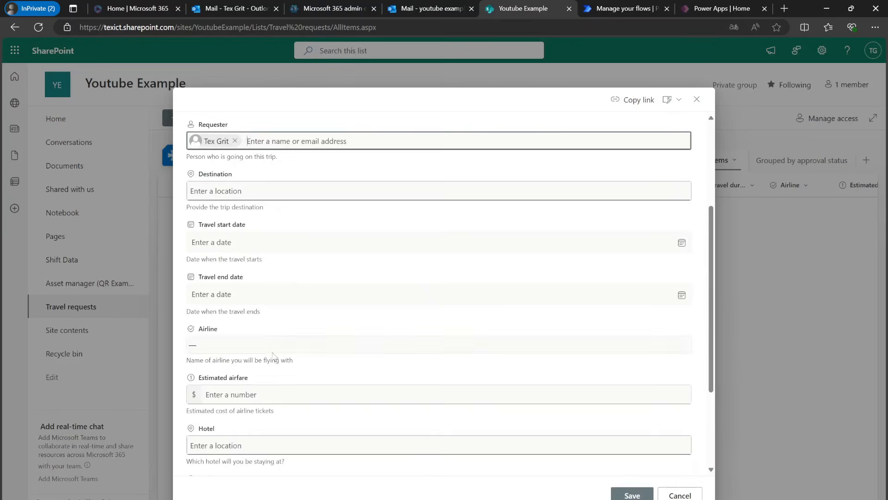
scroll(275, 368, "up", 5)
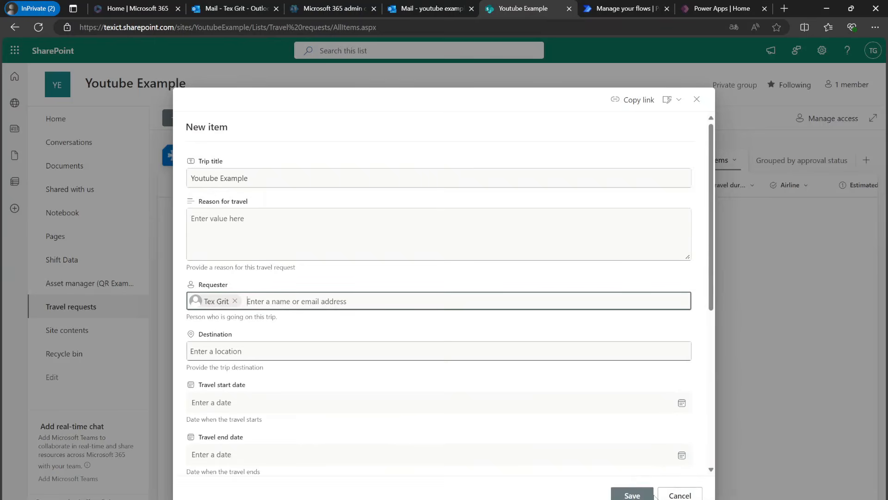
left_click(632, 495)
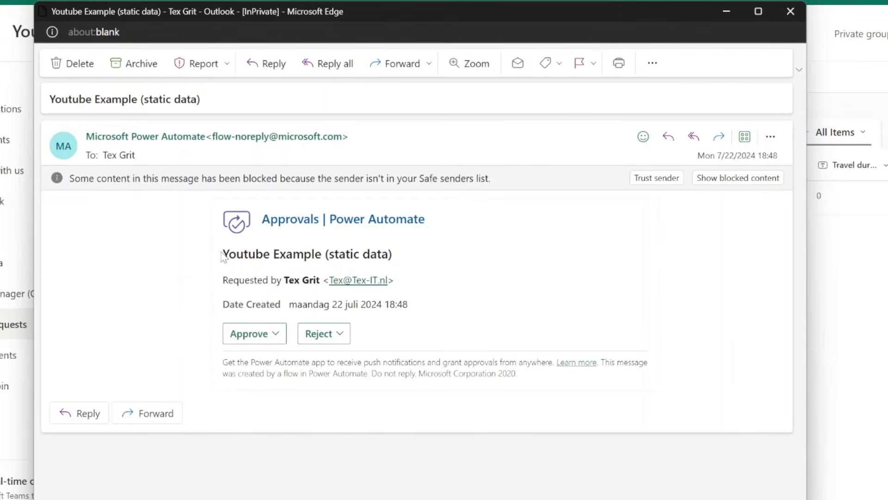
- Approve and submit the 'Youtube Example (static data)' request in the e-mail, then close its window
left_click_drag(223, 254, 350, 256)
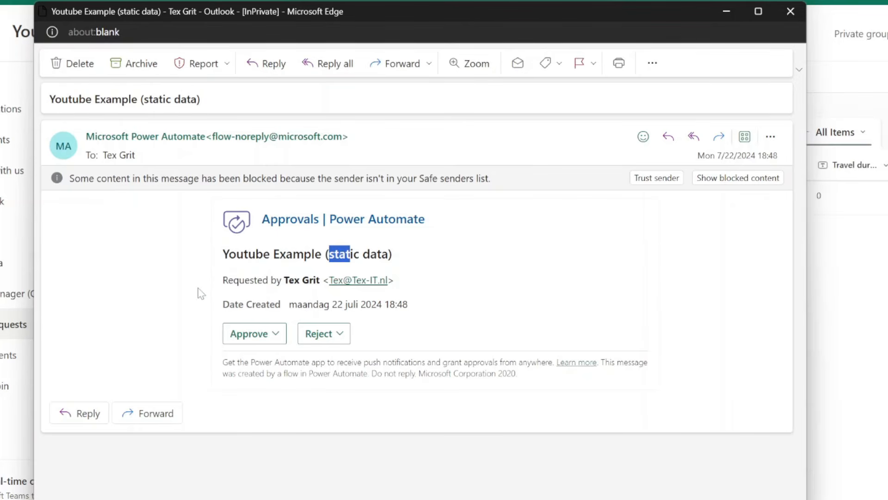
left_click(239, 270)
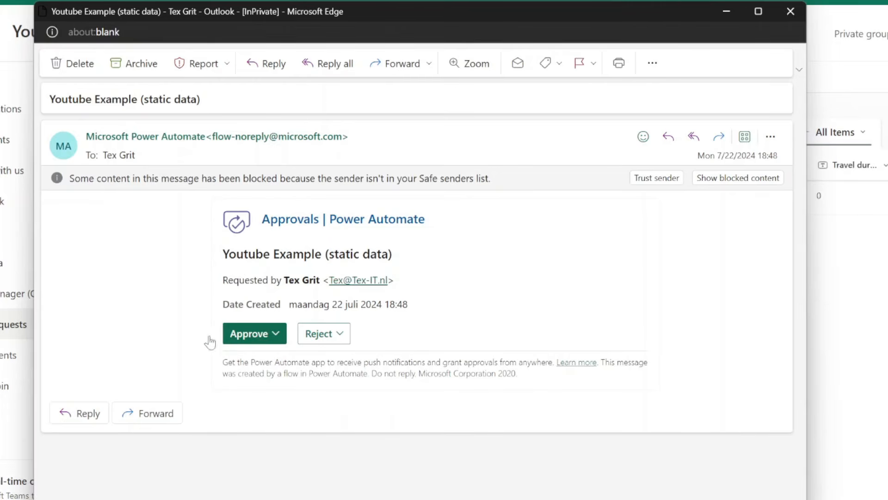
left_click(262, 339)
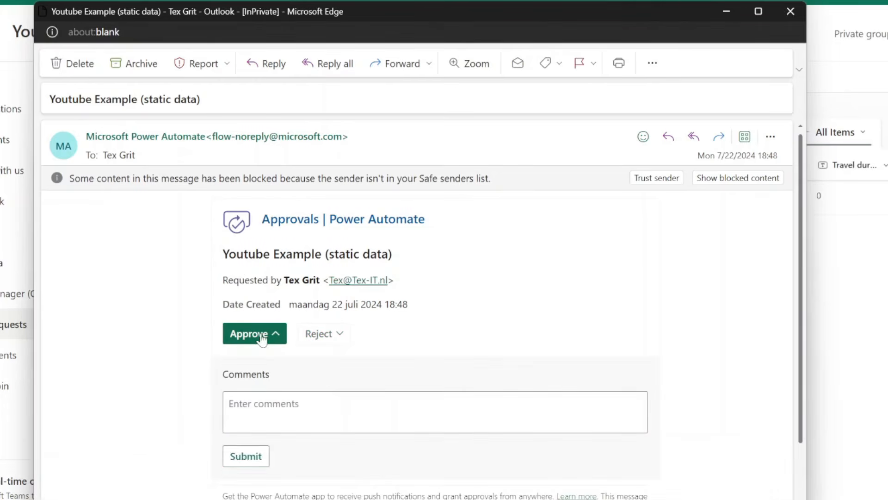
left_click(242, 457)
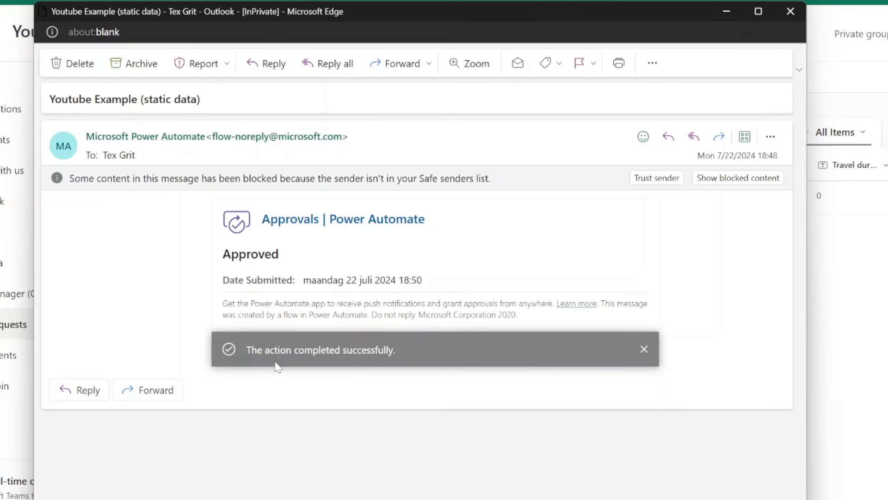
left_click(885, 197)
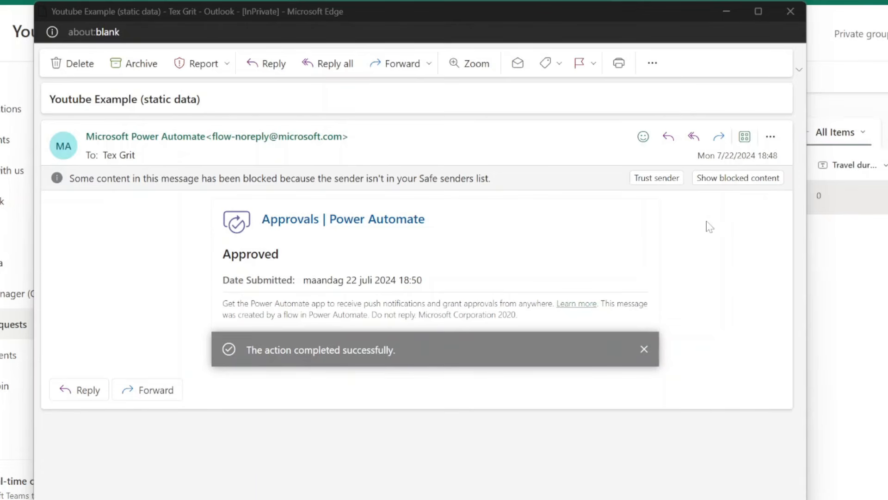
left_click(726, 12)
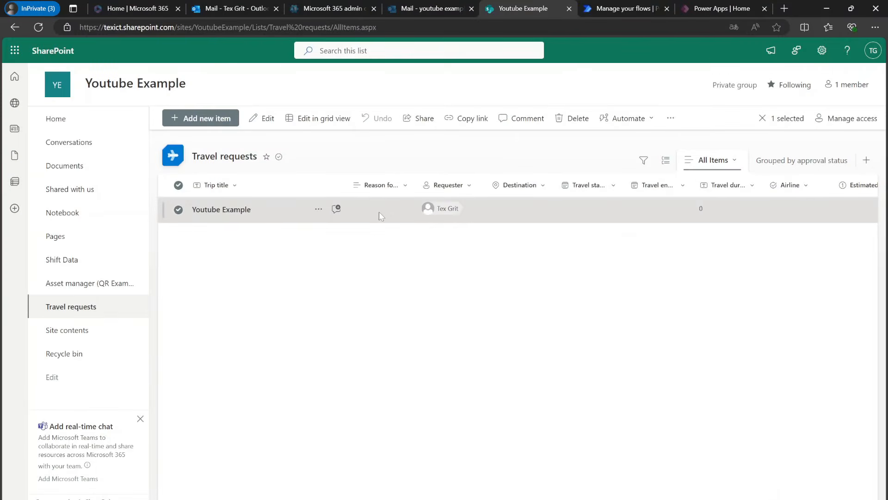
- Open the Youtube Example request's details and check that Approved? shows Yes
left_click(379, 211)
scroll(377, 263, "down", 3)
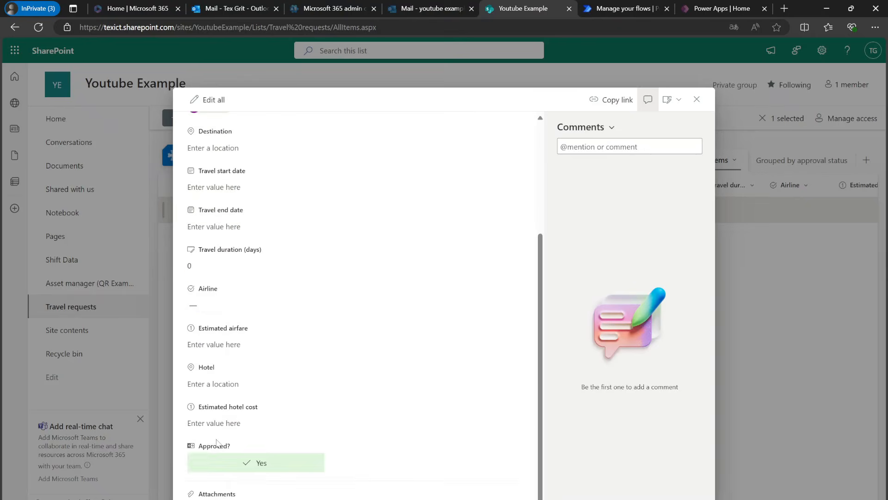